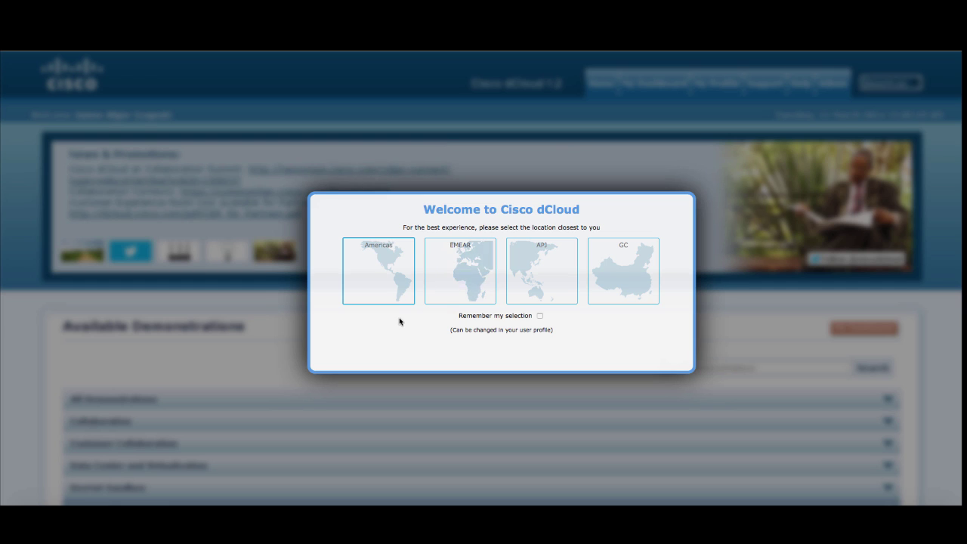
- Select the Americas location for Cisco dCloud and log in with the prefilled Cisco.com account credentials
click(392, 292)
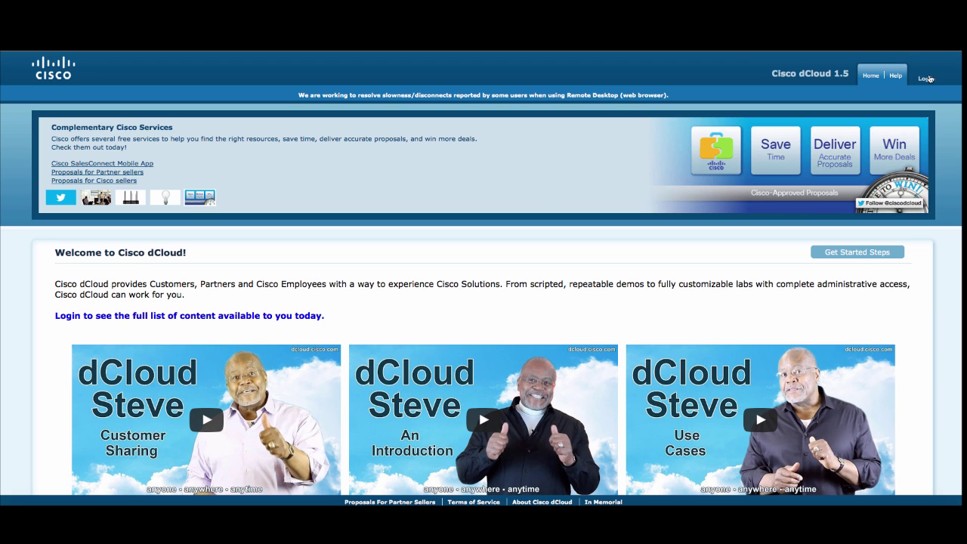
click(927, 78)
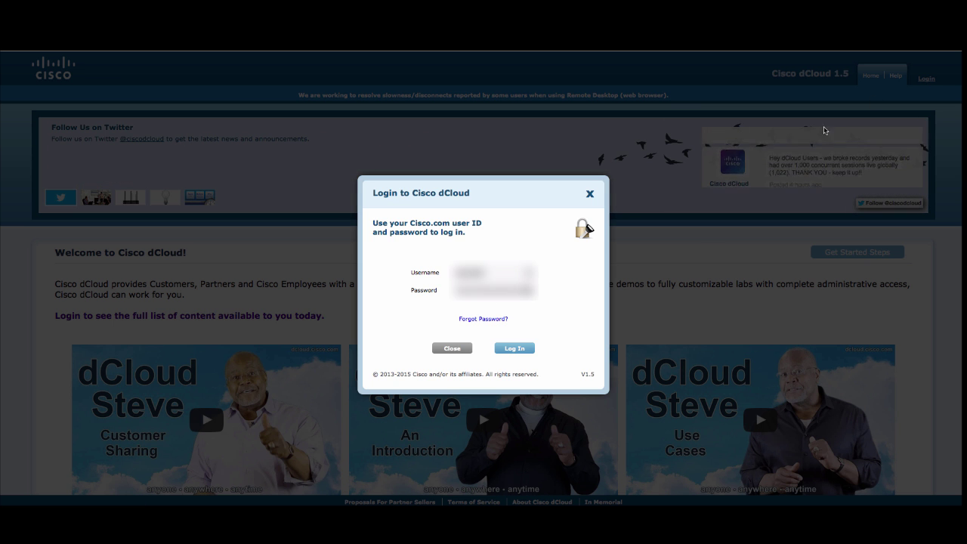
click(517, 350)
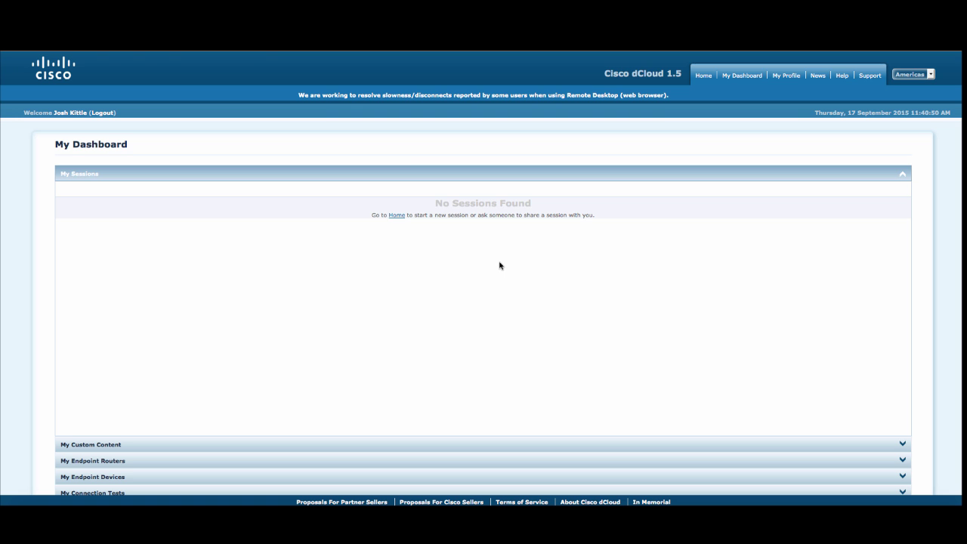
- Go from the empty sessions dashboard to the content catalog and expand the Customer Collaboration category
click(392, 219)
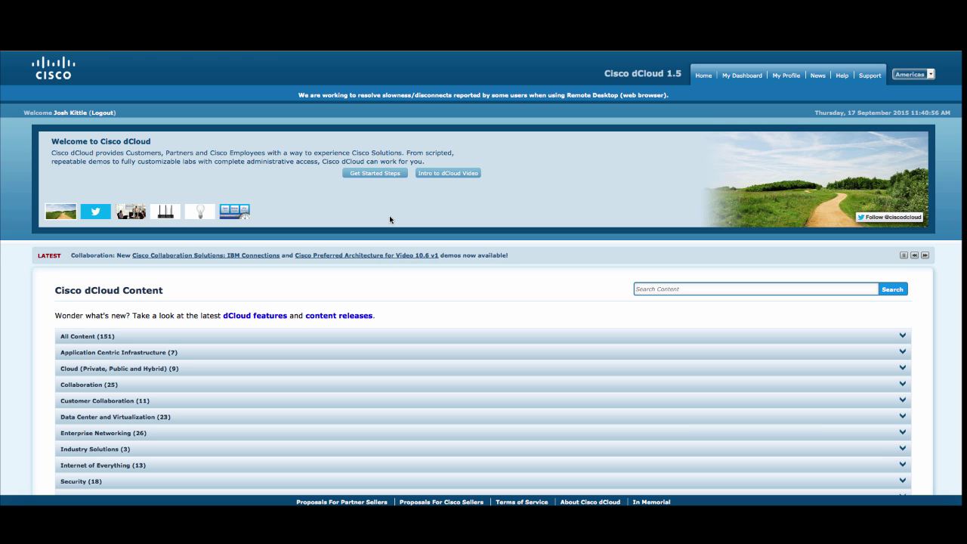
scroll(401, 235, down, 3)
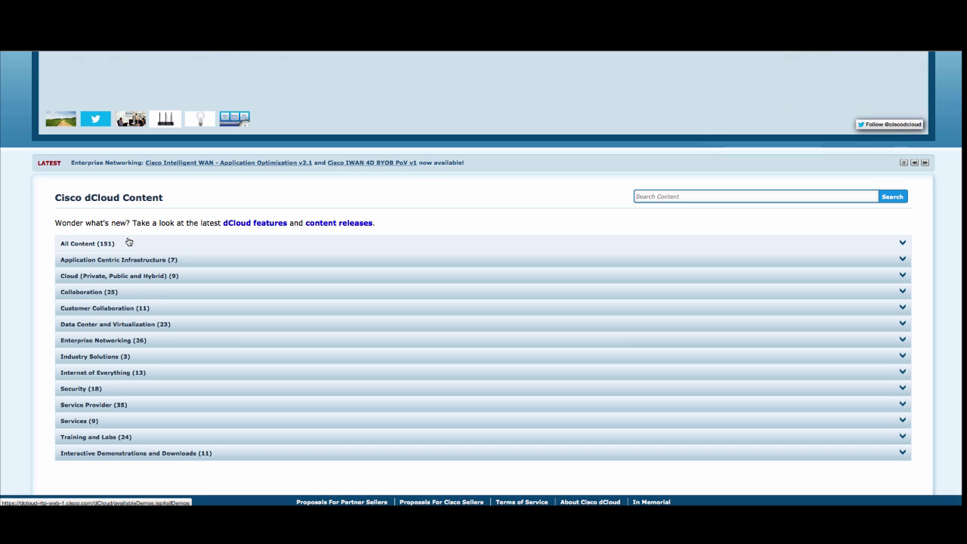
click(183, 308)
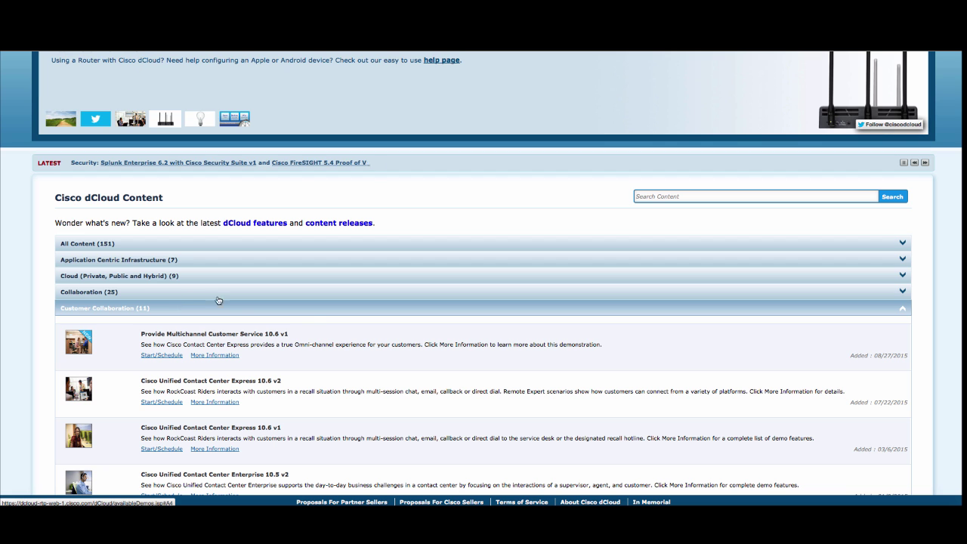
scroll(308, 322, down, 2)
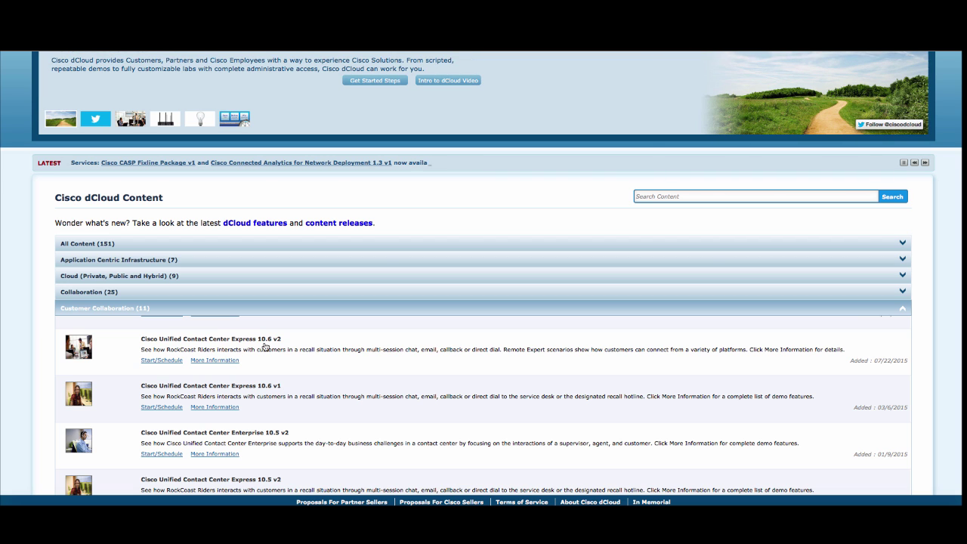
- Open more information on Cisco Unified Contact Center Express 10.6 v2 and review its documentation, overview and scenarios
click(223, 359)
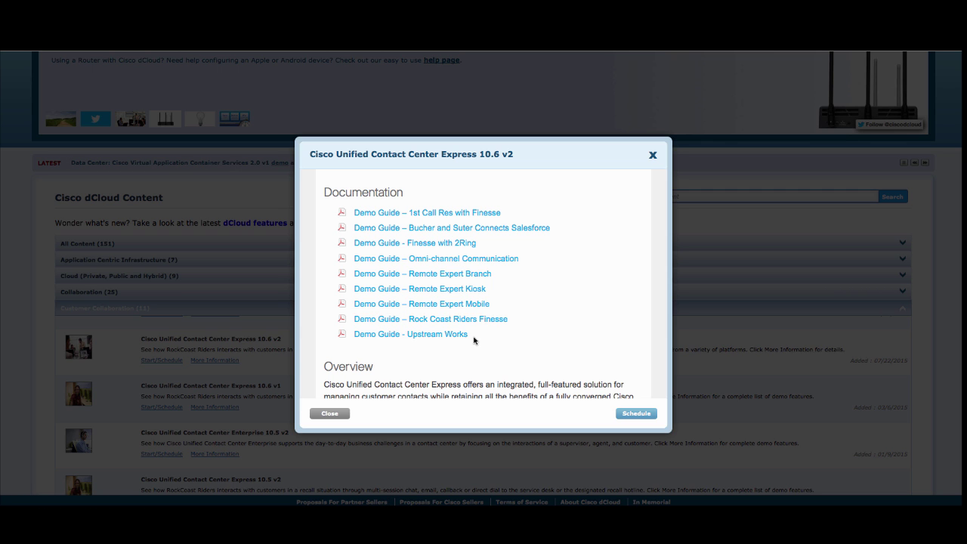
scroll(487, 304, down, 5)
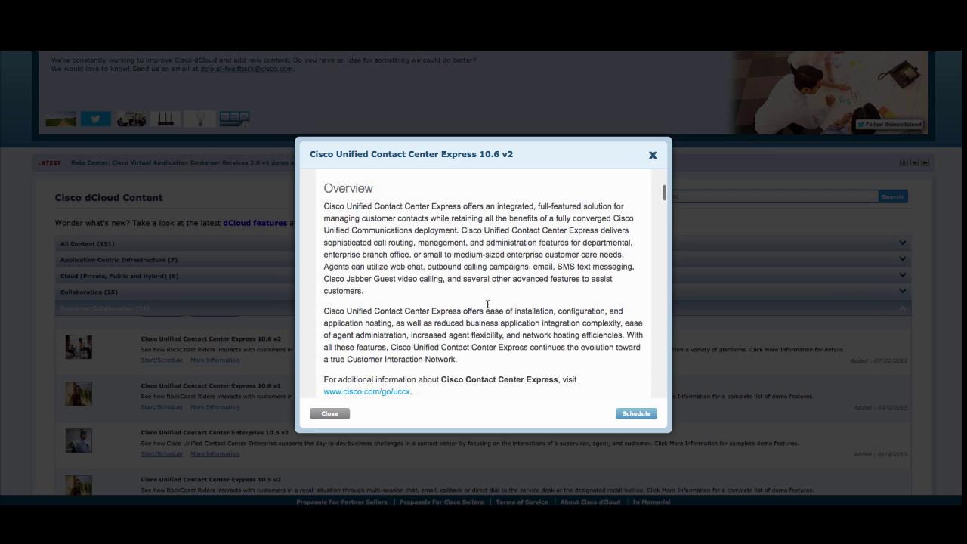
scroll(487, 304, down, 10)
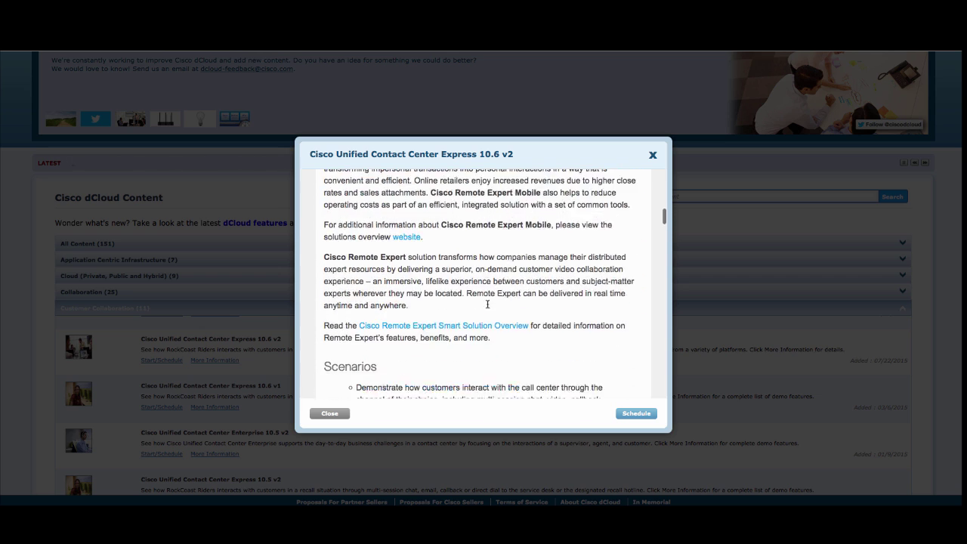
scroll(487, 303, down, 6)
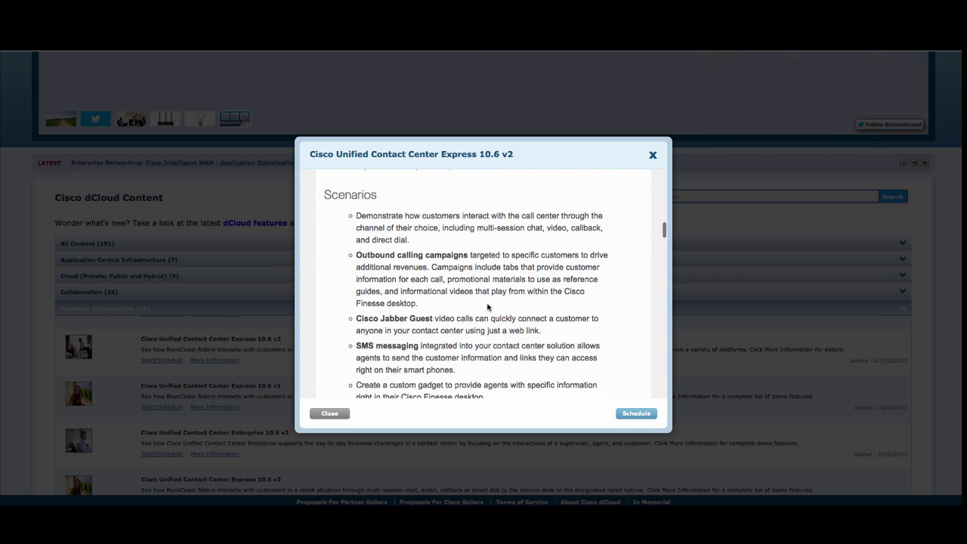
scroll(490, 305, down, 2)
scroll(489, 305, up, 20)
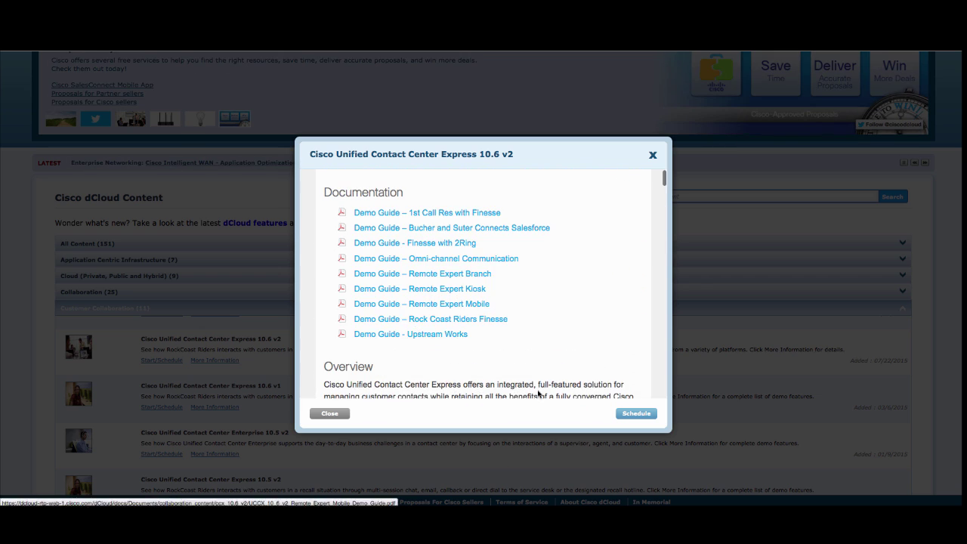
- Begin scheduling a session of this demo with the start time set to now, and continue to the usage details
click(636, 414)
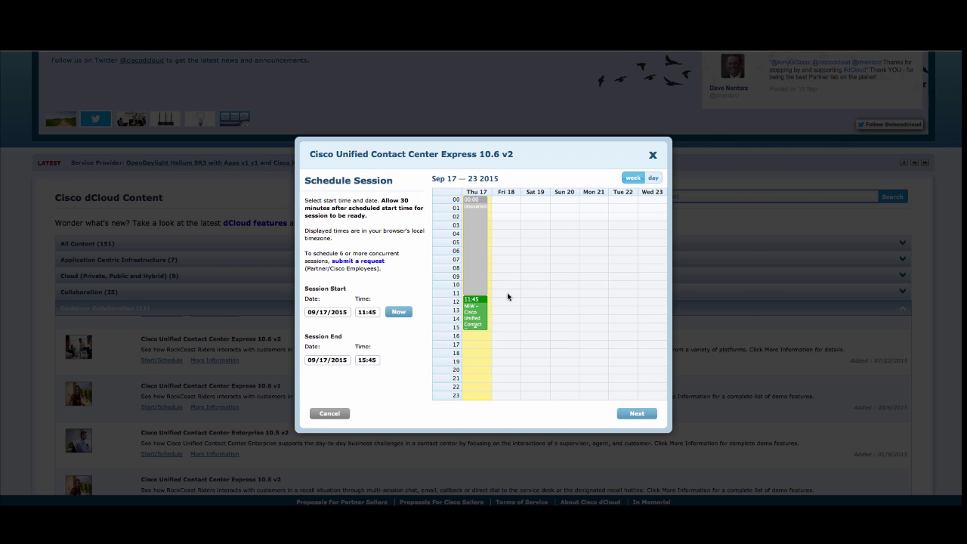
click(400, 315)
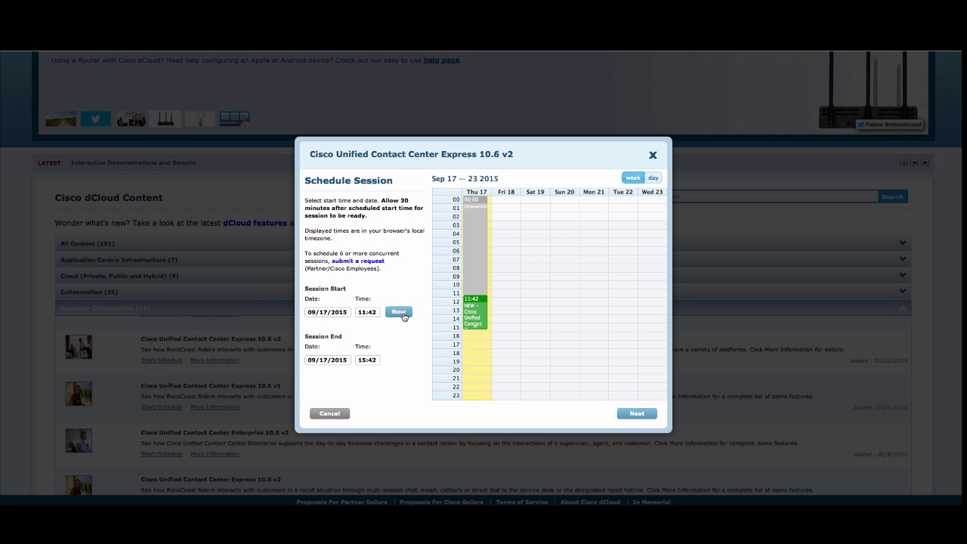
click(638, 417)
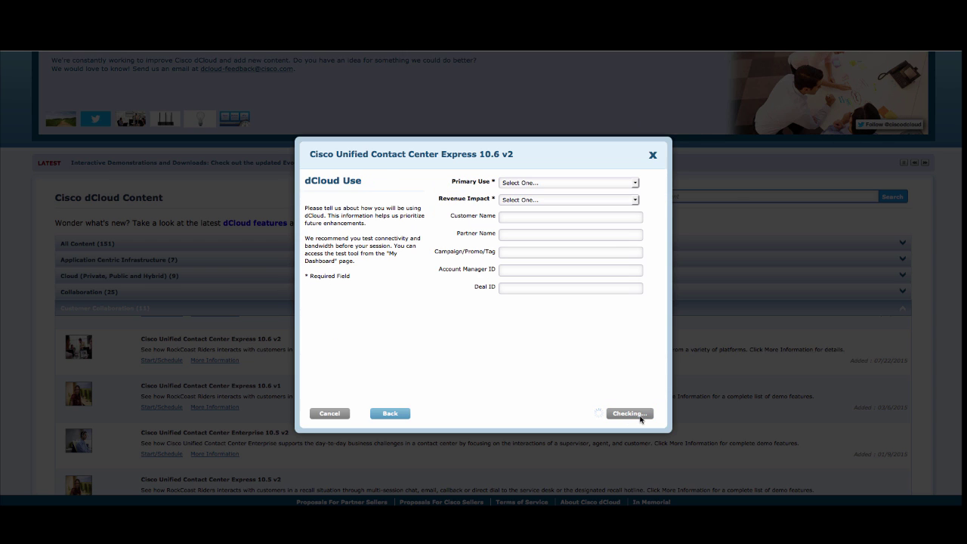
- Set Primary Use to Training/Lab/Certification and Revenue Impact to Not Applicable, and schedule the session
click(541, 182)
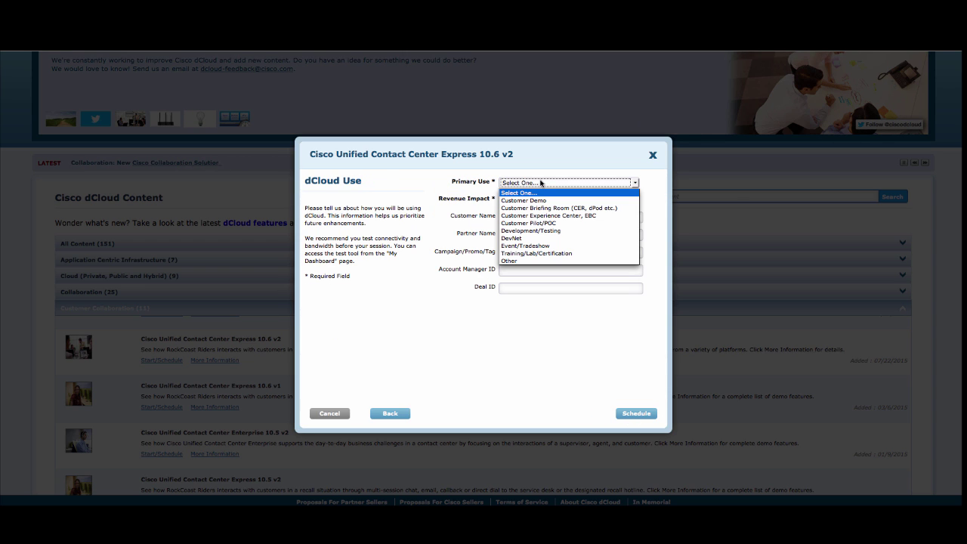
click(555, 253)
click(562, 202)
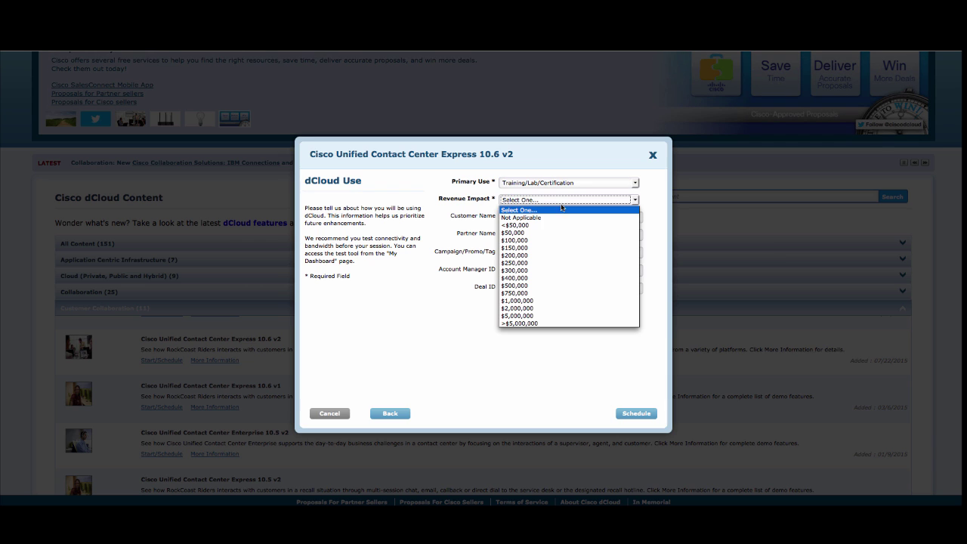
click(555, 216)
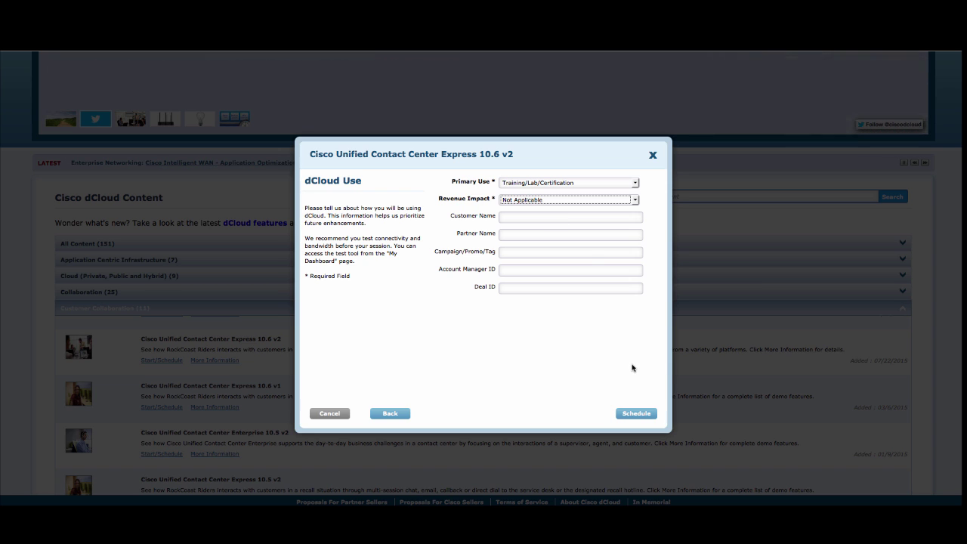
click(652, 418)
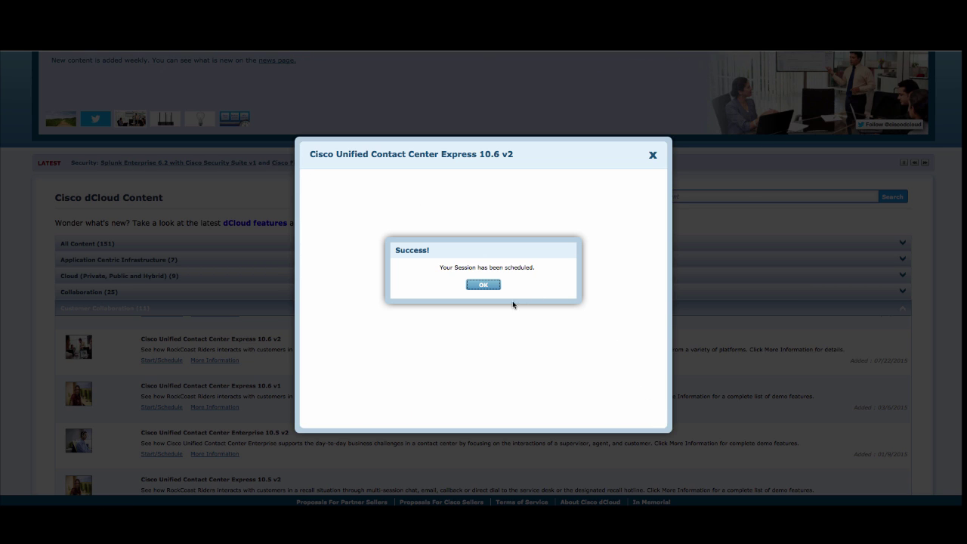
click(484, 285)
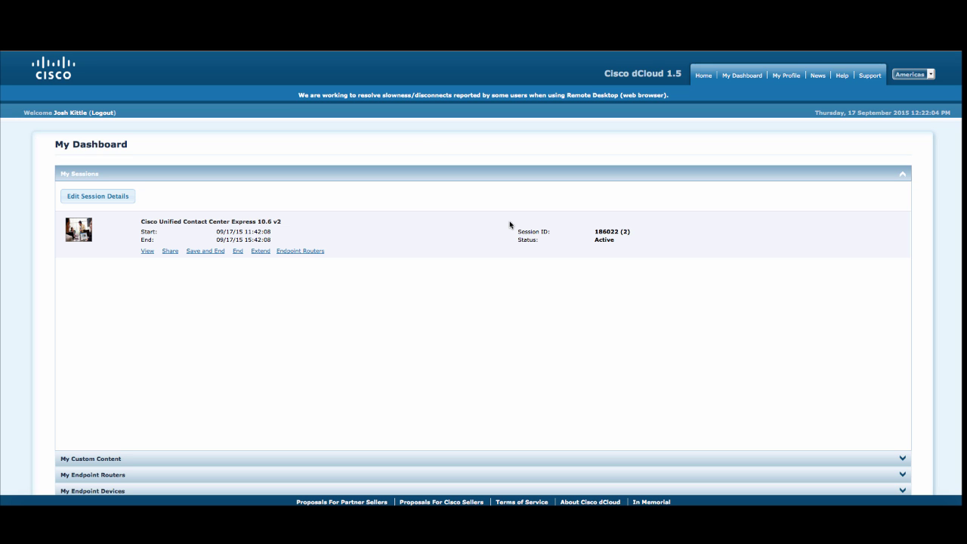
- Open the active Contact Center Express session from the dashboard and review its documentation and session details
click(148, 250)
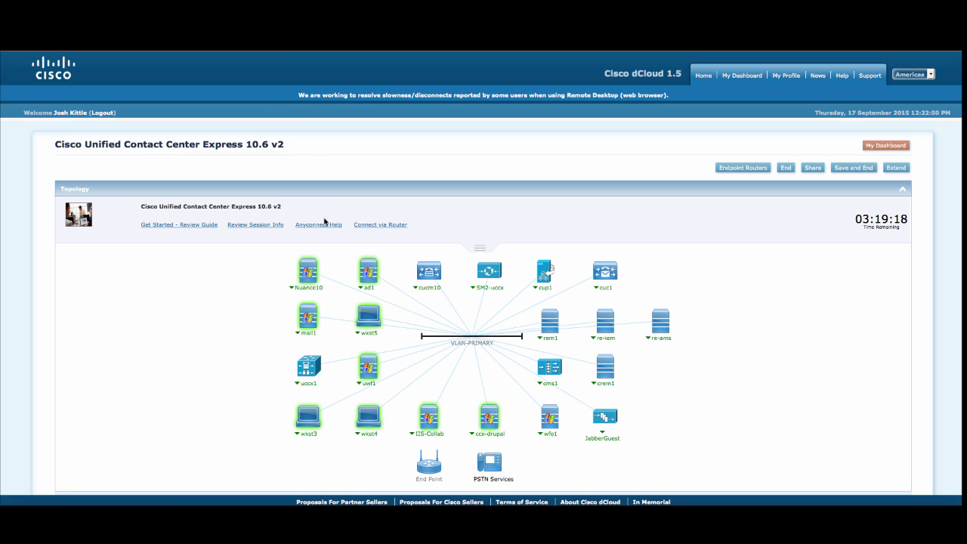
scroll(205, 253, down, 1)
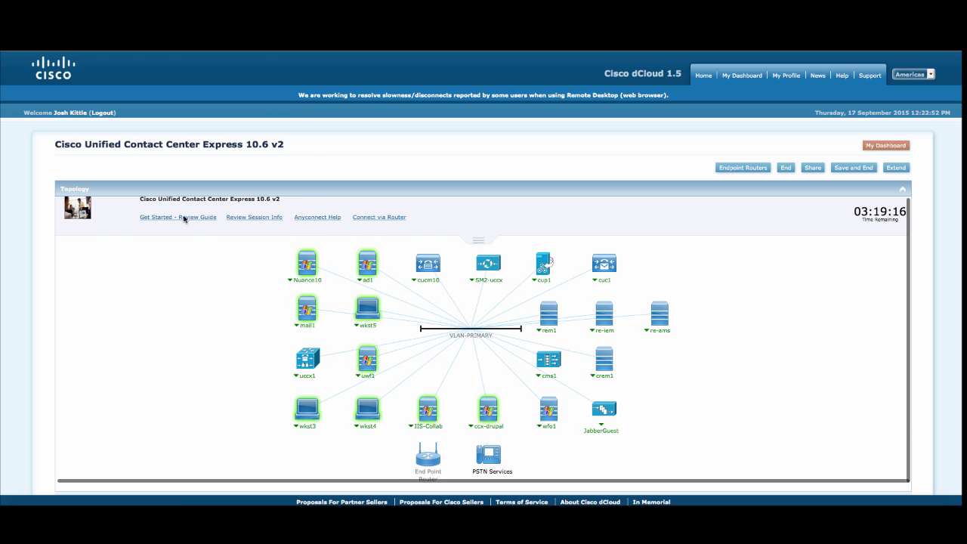
scroll(227, 252, down, 5)
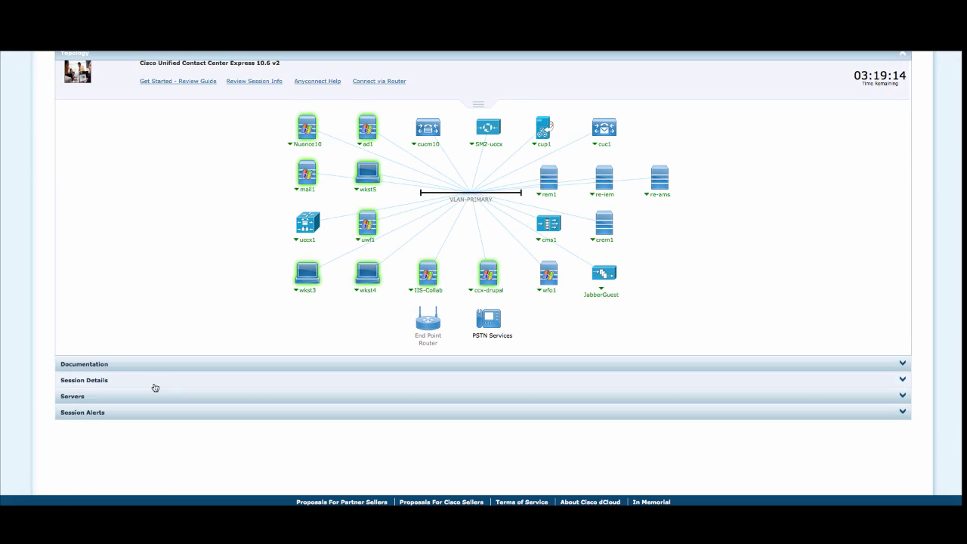
click(101, 369)
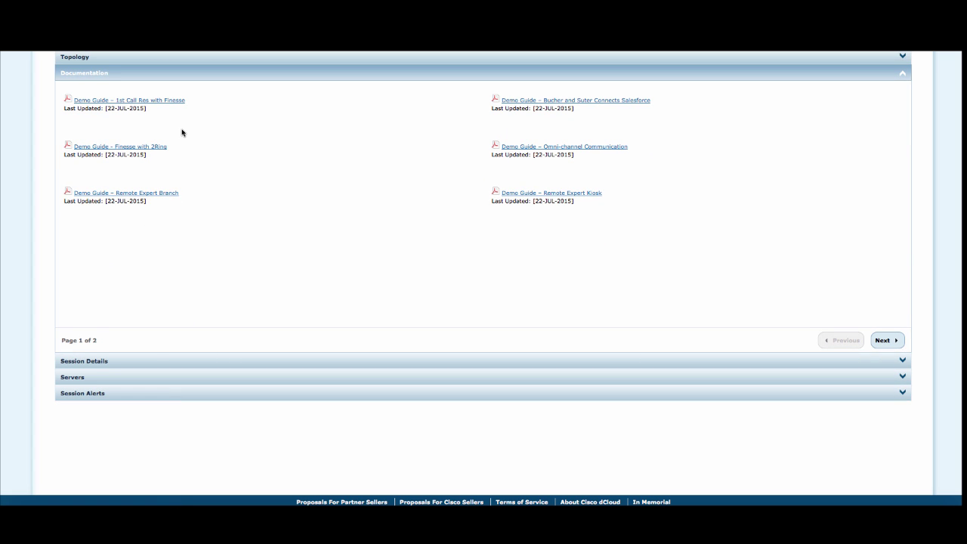
click(122, 377)
click(91, 91)
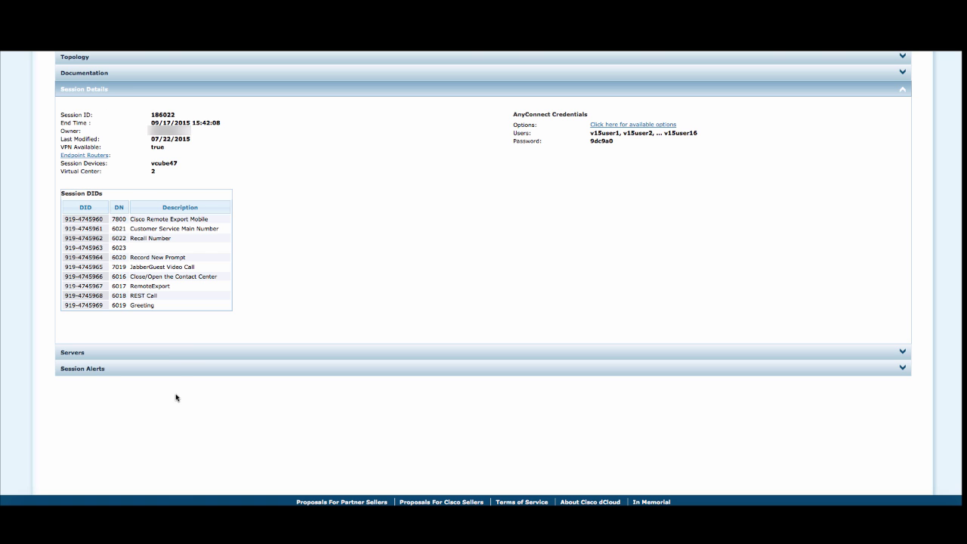
- Review the session's server list, including the remote access options, and return to the topology view
click(84, 354)
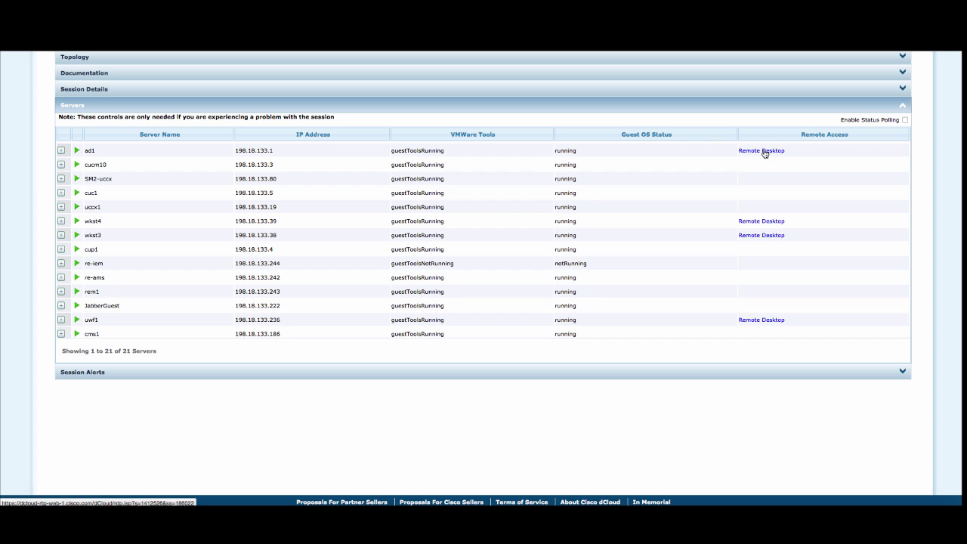
scroll(301, 326, up, 1)
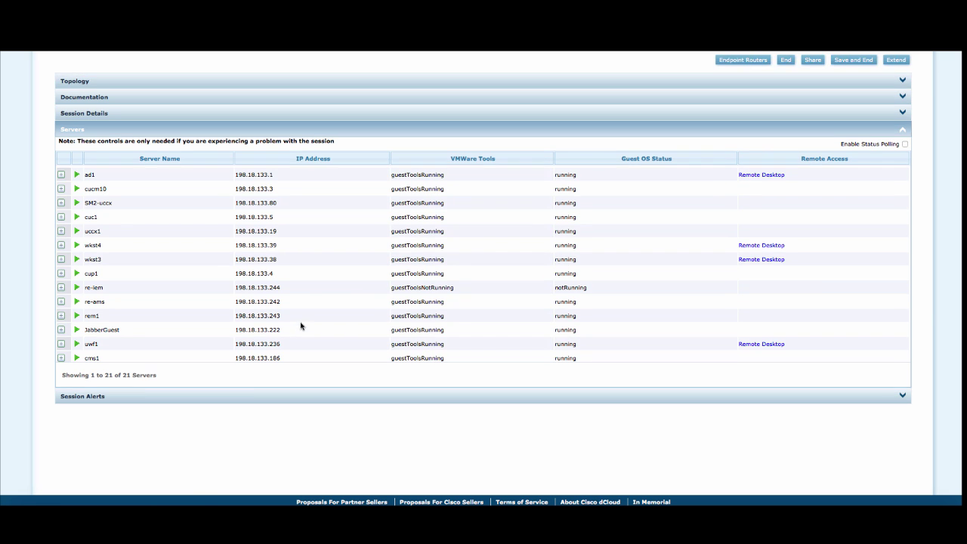
scroll(301, 325, up, 3)
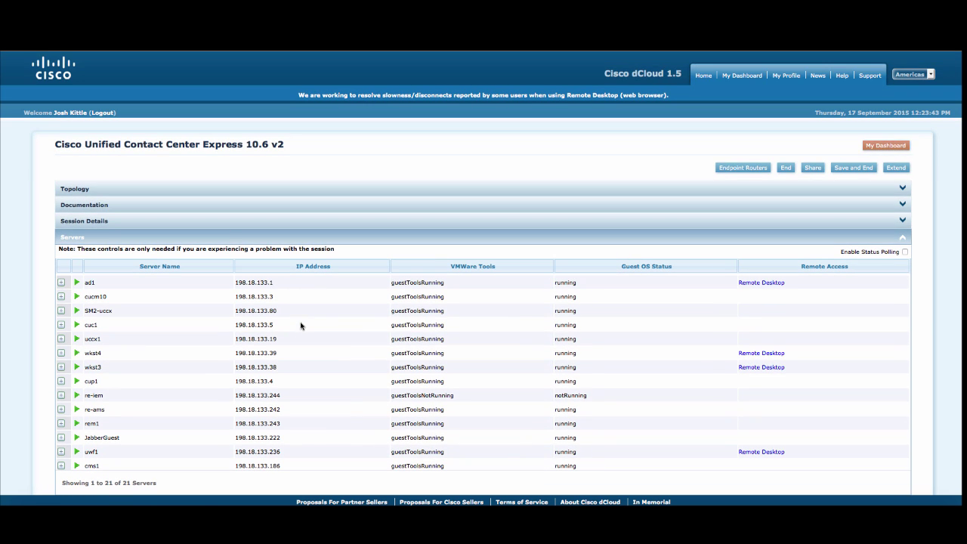
click(216, 192)
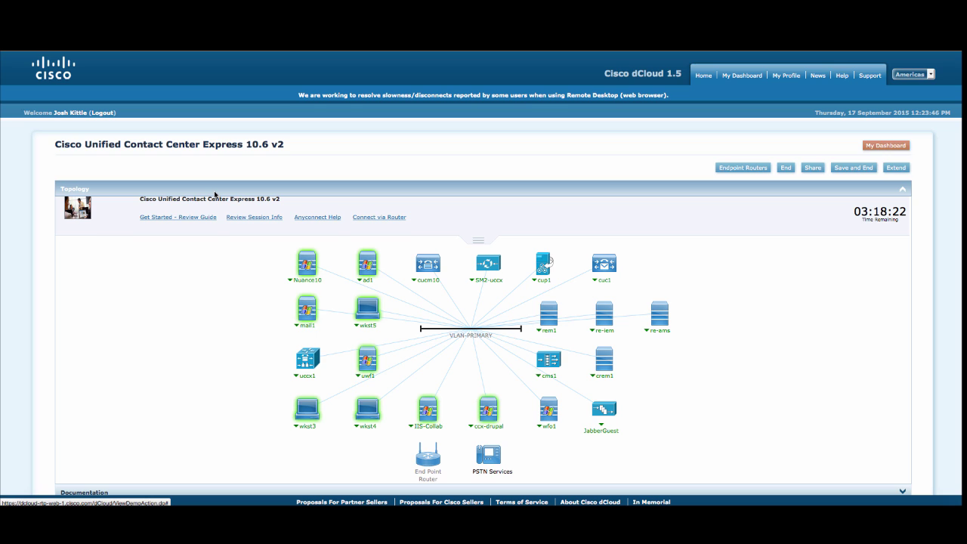